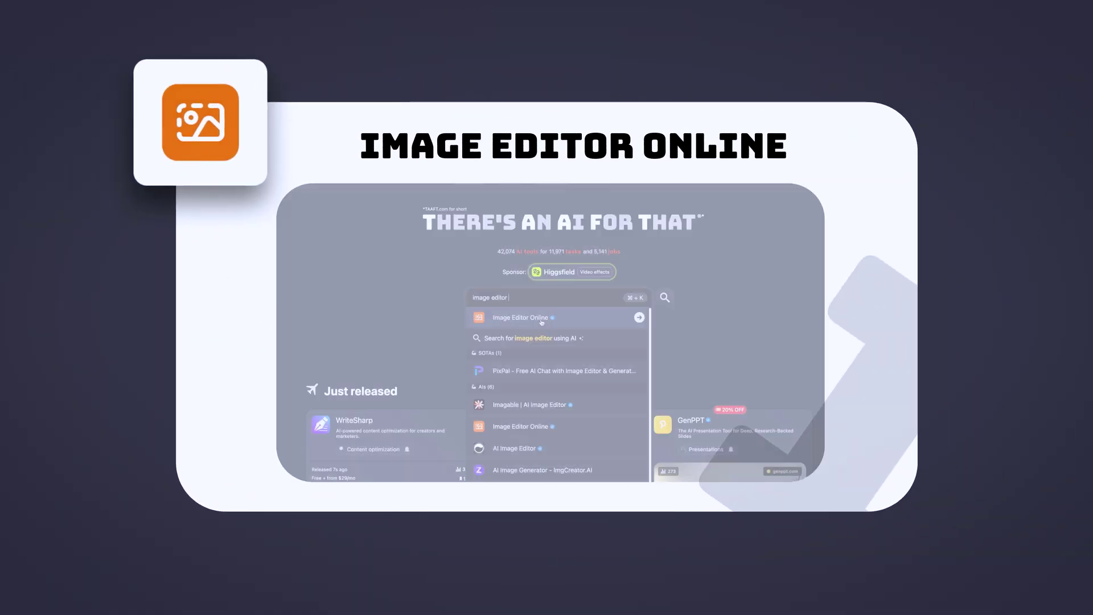
Open Image Editor Online, scroll its showcase of edits, and compare the Change Hair before-and-after
click(541, 323)
scroll(422, 332, down, 3)
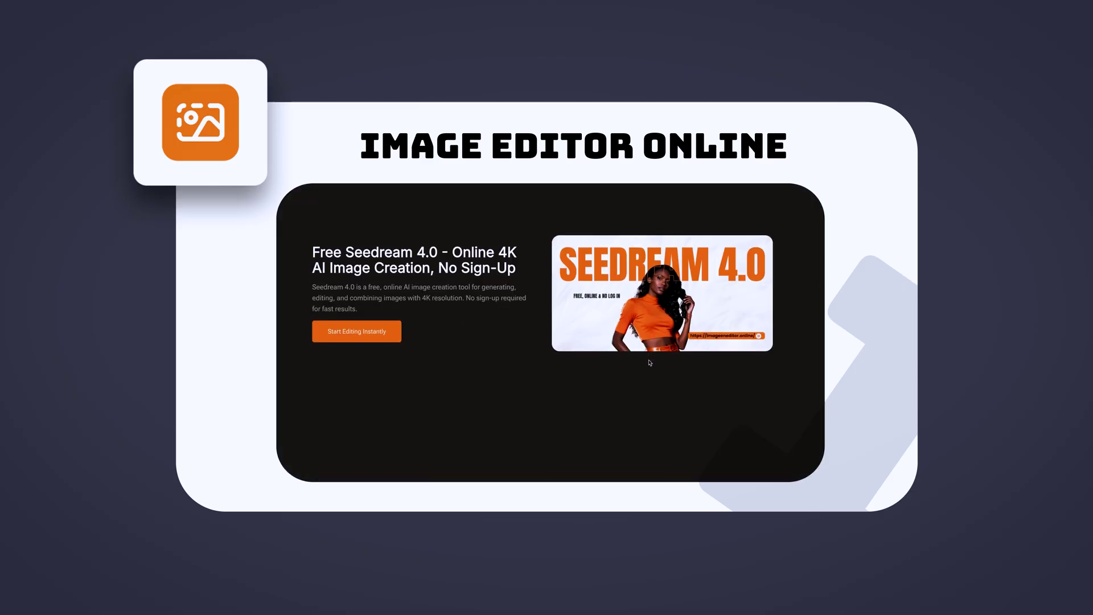
scroll(650, 363, down, 5)
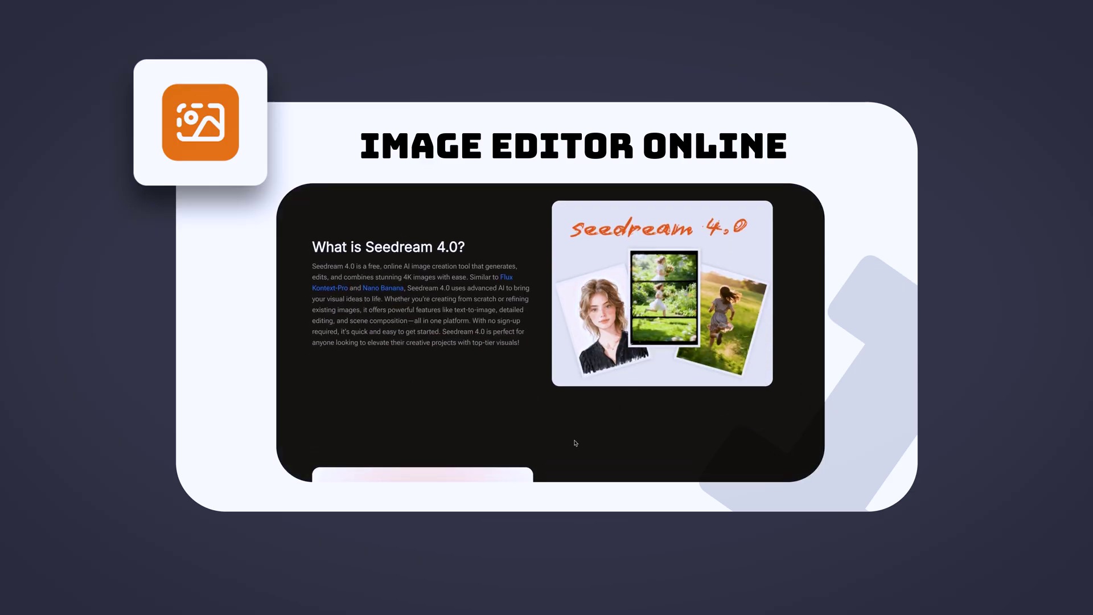
scroll(561, 447, down, 5)
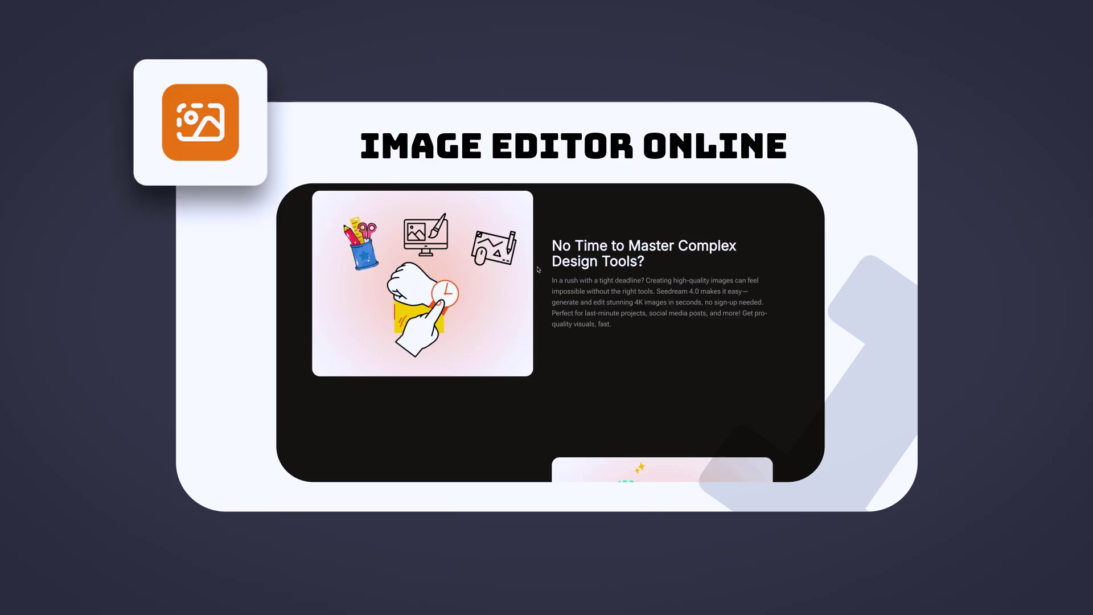
scroll(561, 358, down, 3)
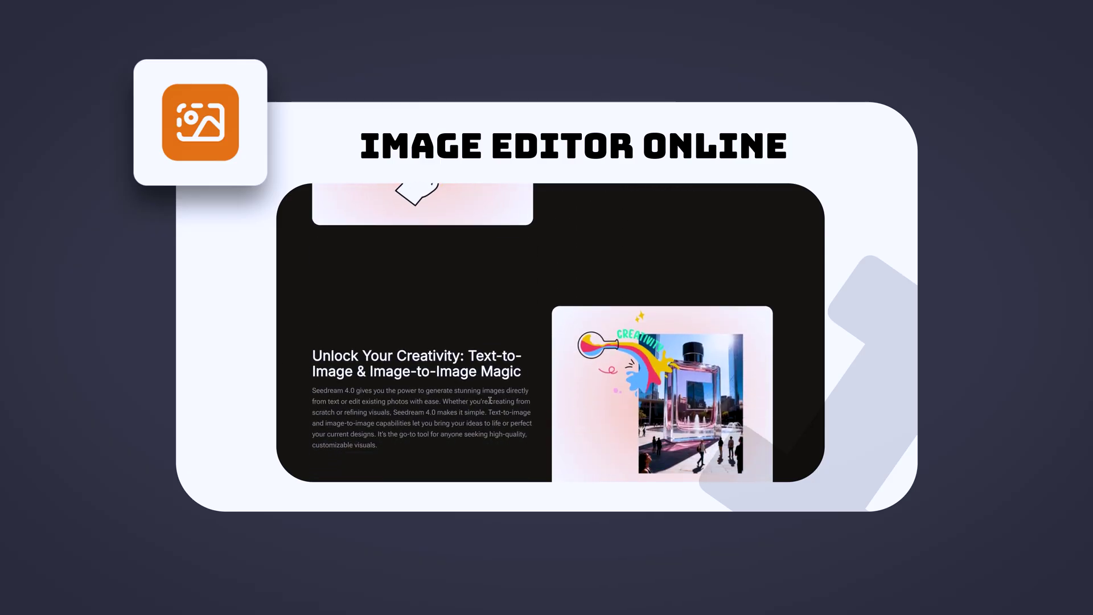
scroll(490, 401, down, 5)
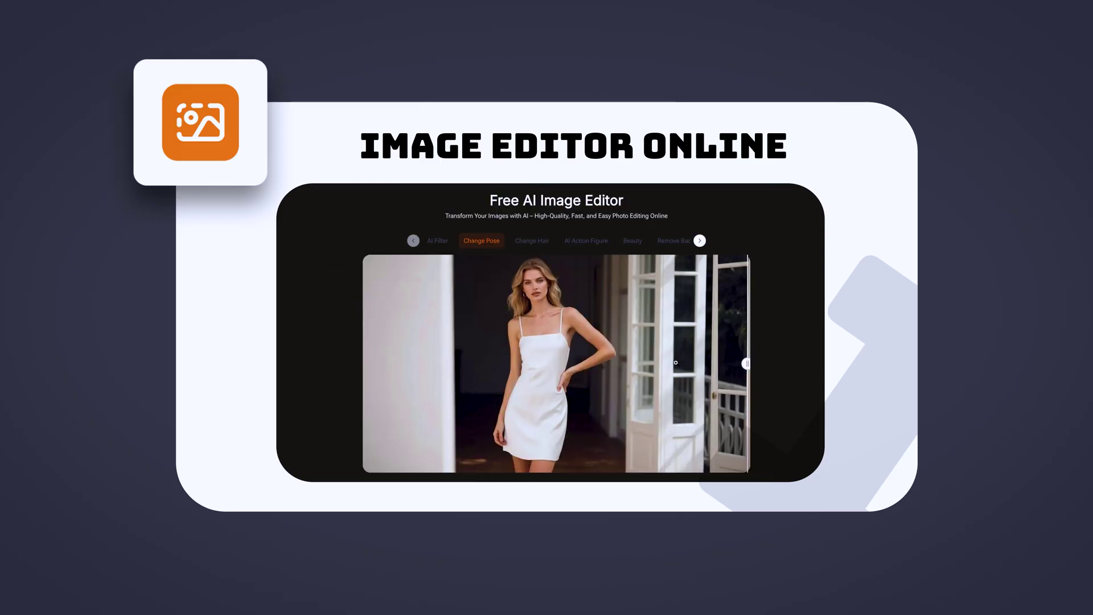
click(535, 242)
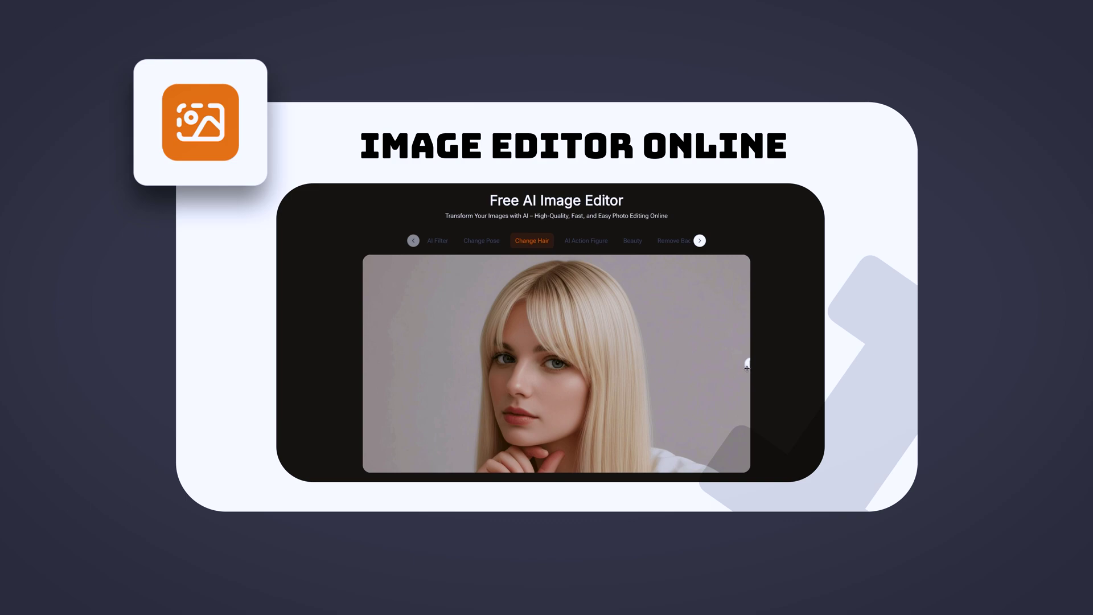
drag(747, 367, 795, 361)
click(591, 245)
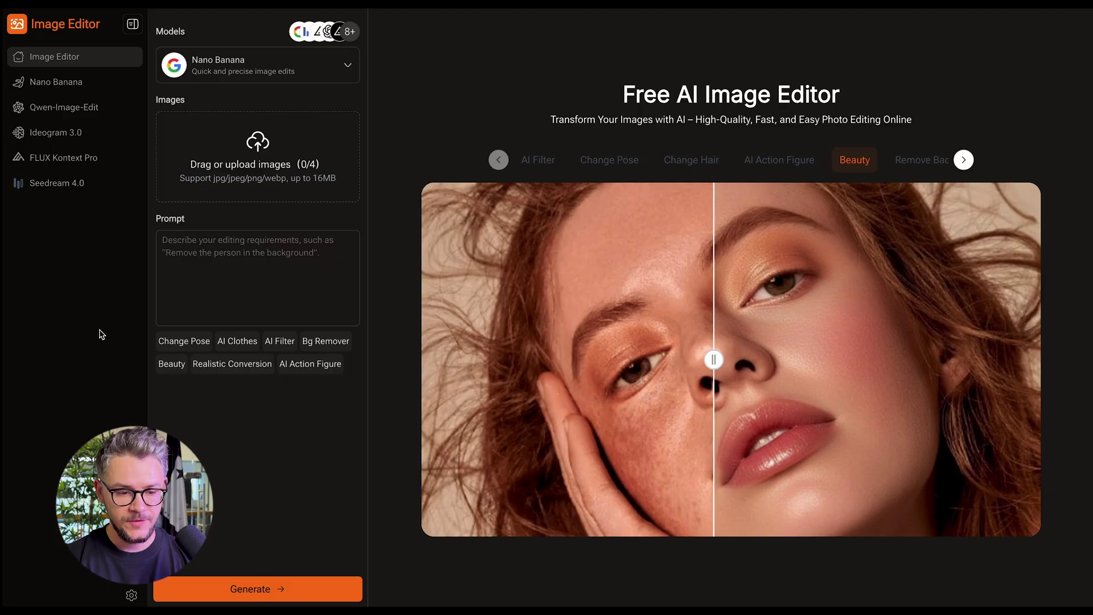
click(178, 65)
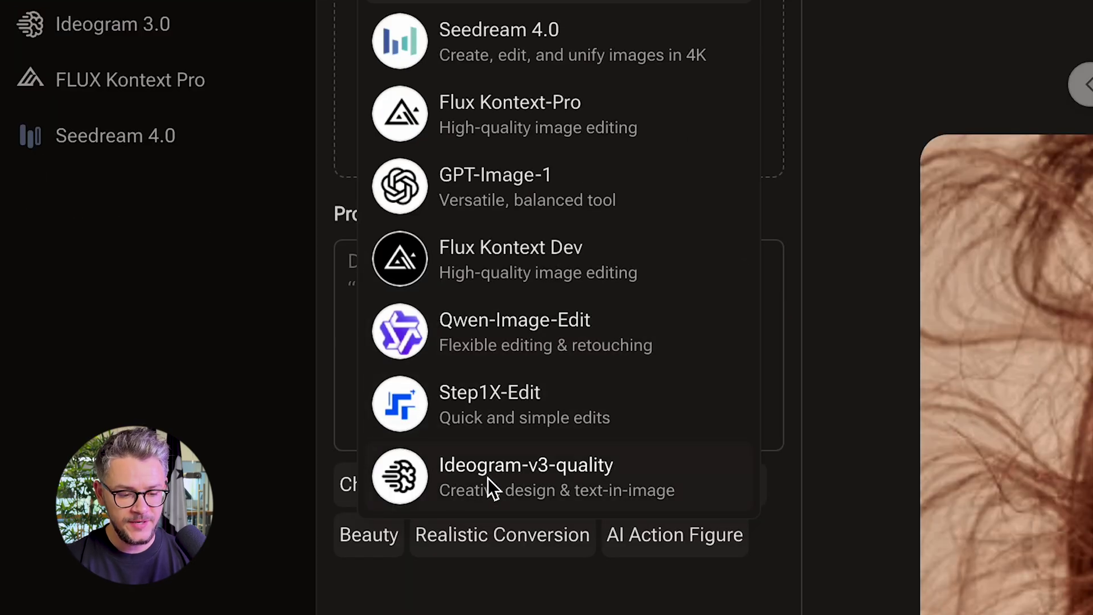
click(847, 98)
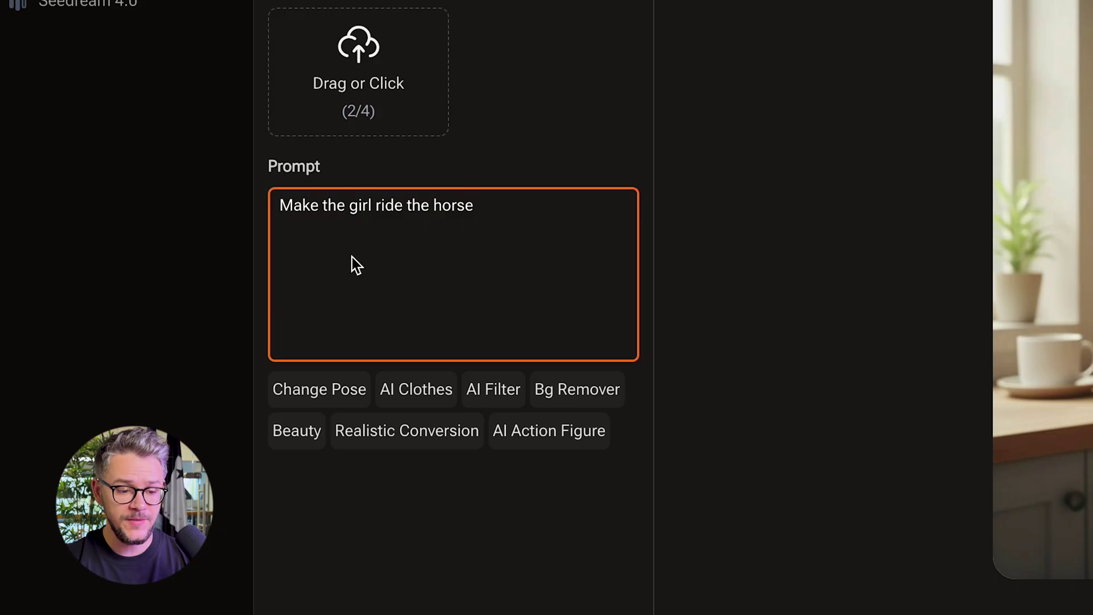
Generate the combined image of the girl riding the horse from the two uploaded pictures
click(270, 595)
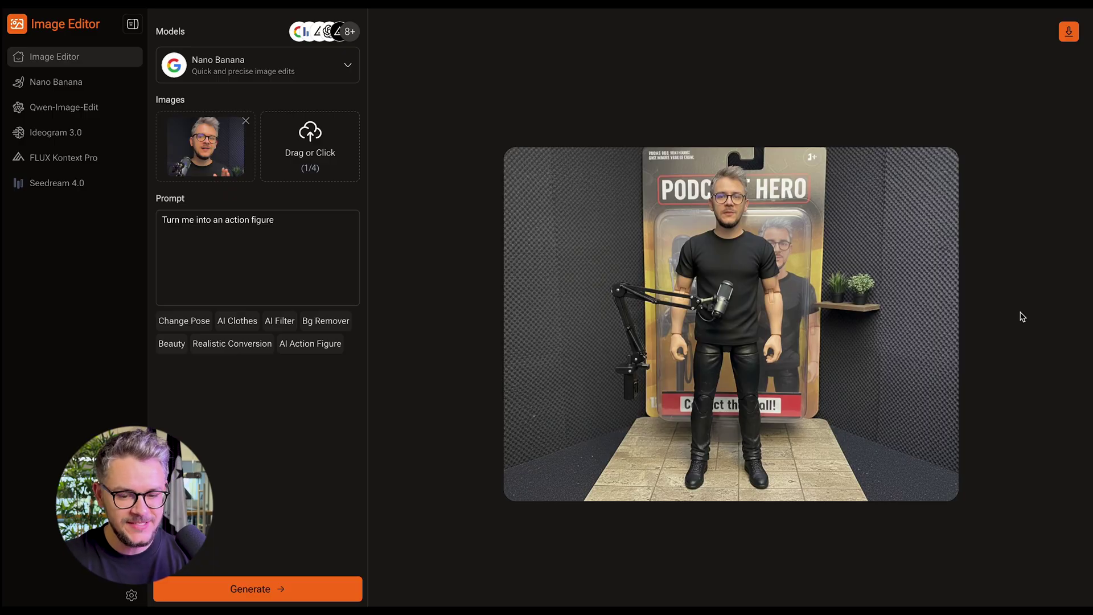
Reuse the action-figure result and generate a version where the figure holds a beer bottle
click(901, 483)
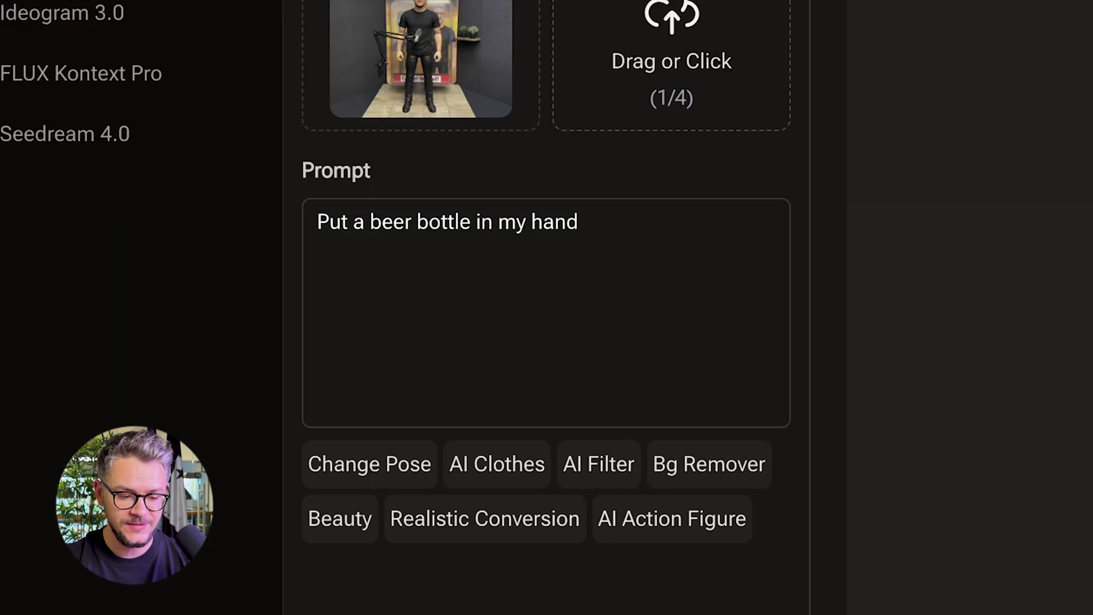
click(256, 589)
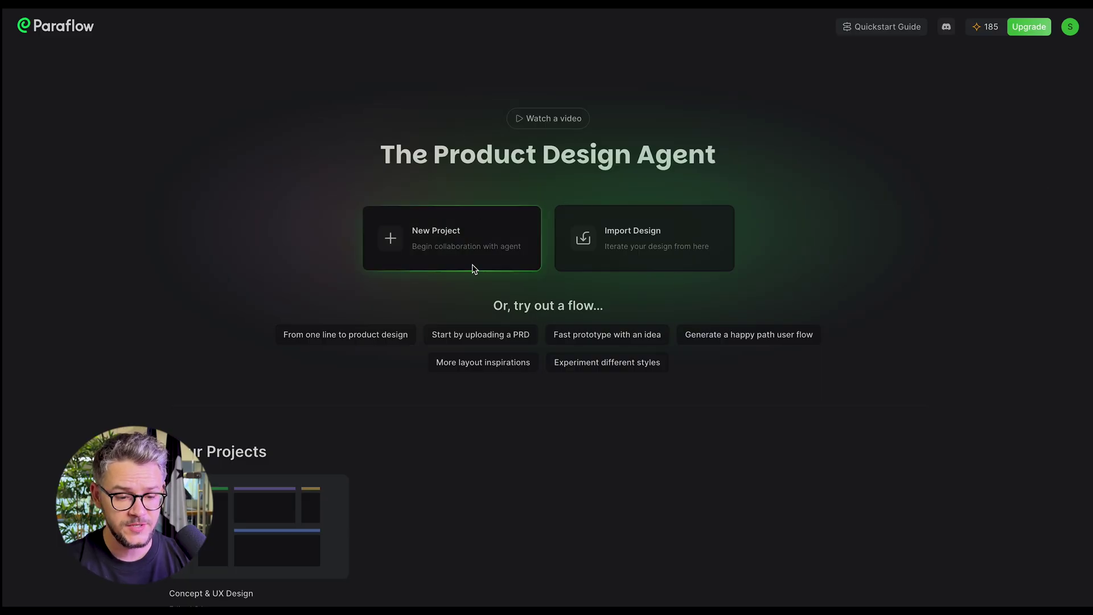
Create a new blank project and look over its Global Context, Feature Plan, Style Guide and Screen frames
click(442, 237)
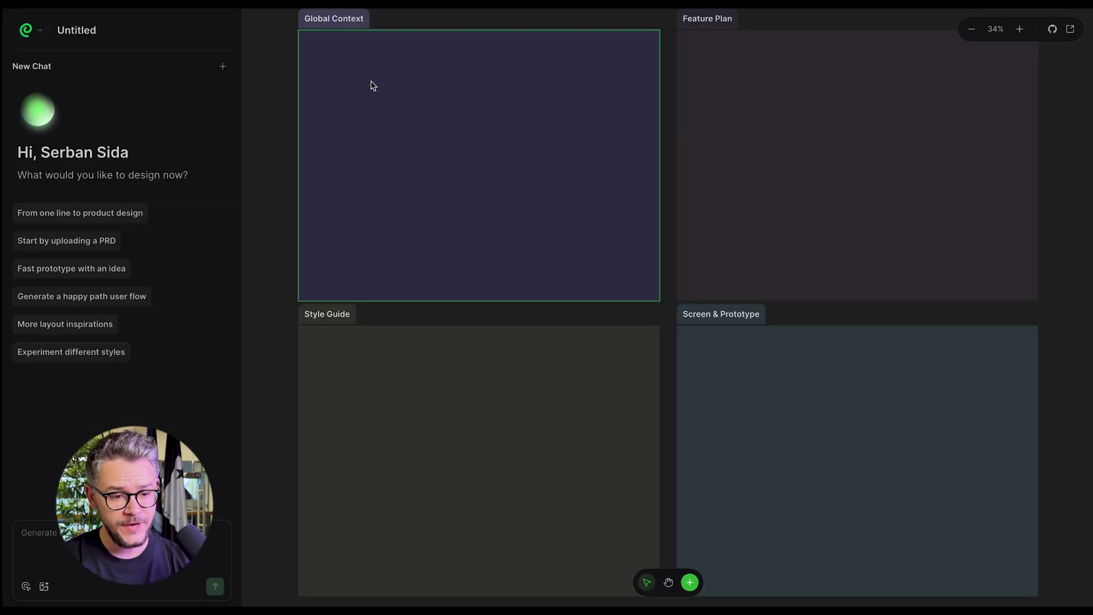
click(373, 86)
click(725, 143)
click(431, 430)
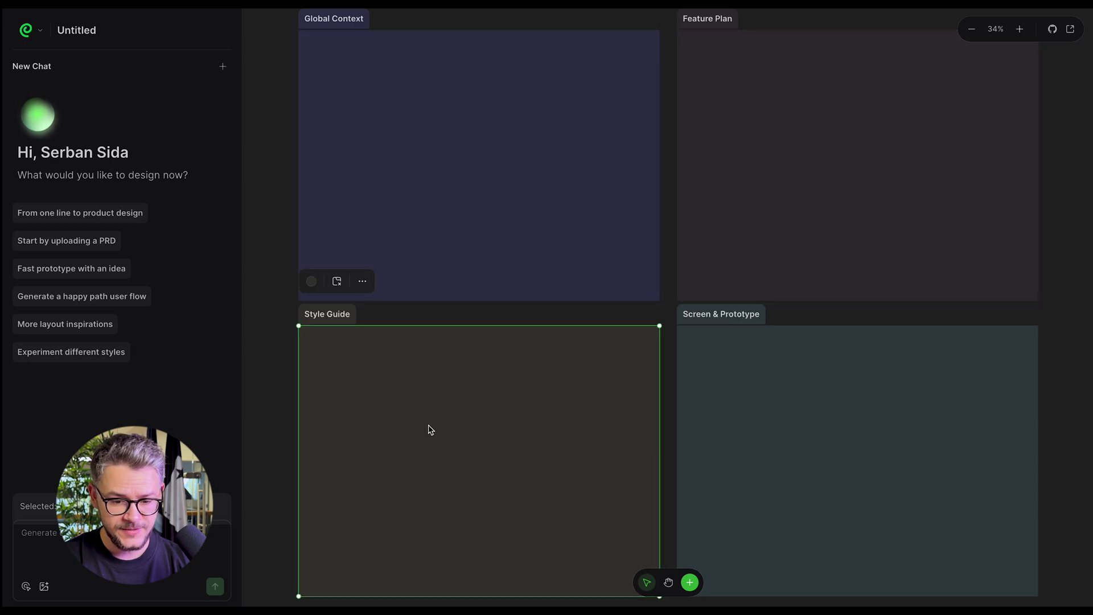
click(844, 445)
click(473, 145)
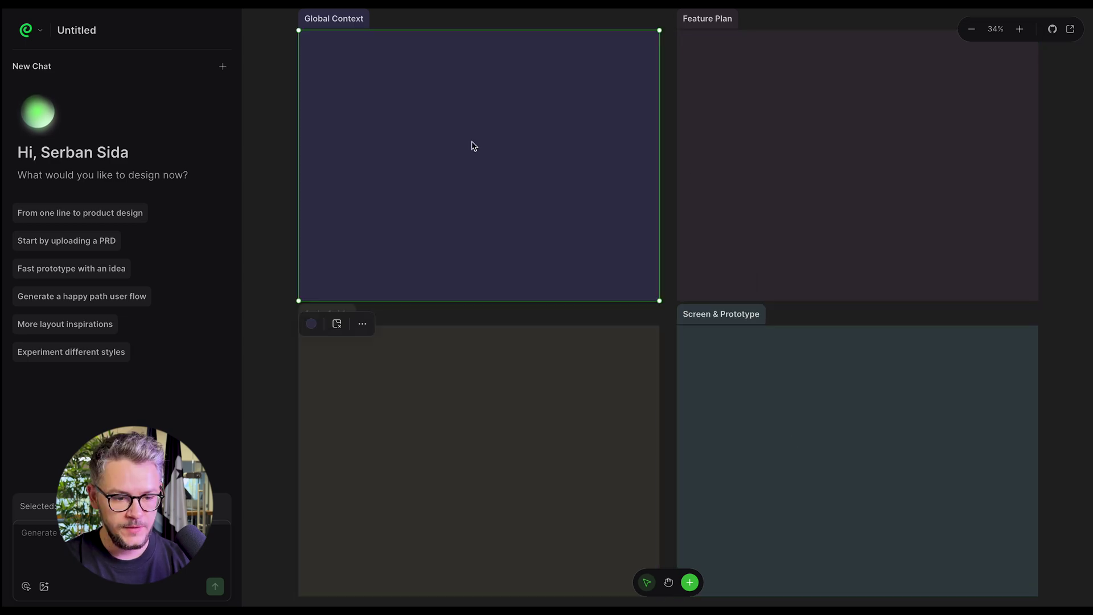
Ask the agent for a 'Fitness app with macro tracker' and highlight part of its reply
click(57, 548)
text(Fitness ap)
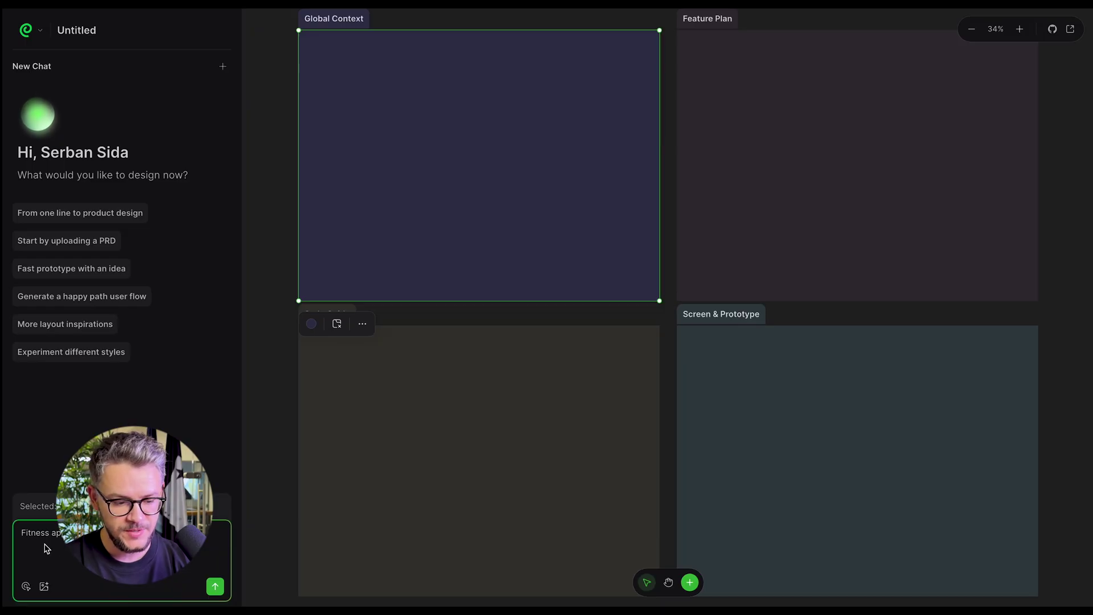
text(p with macro tracker)
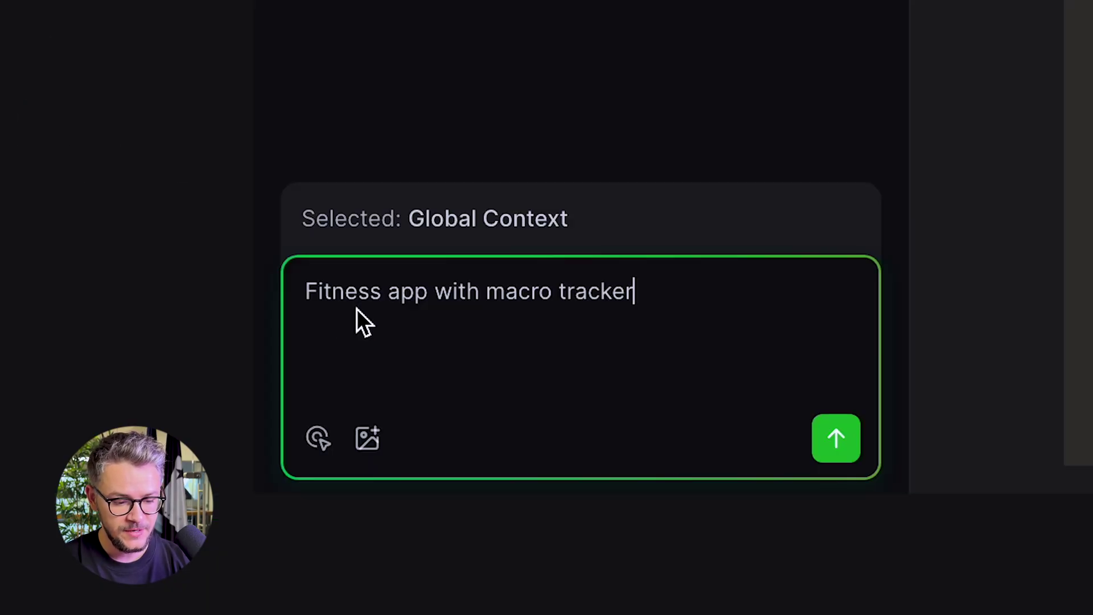
key(Return)
drag(20, 138, 178, 154)
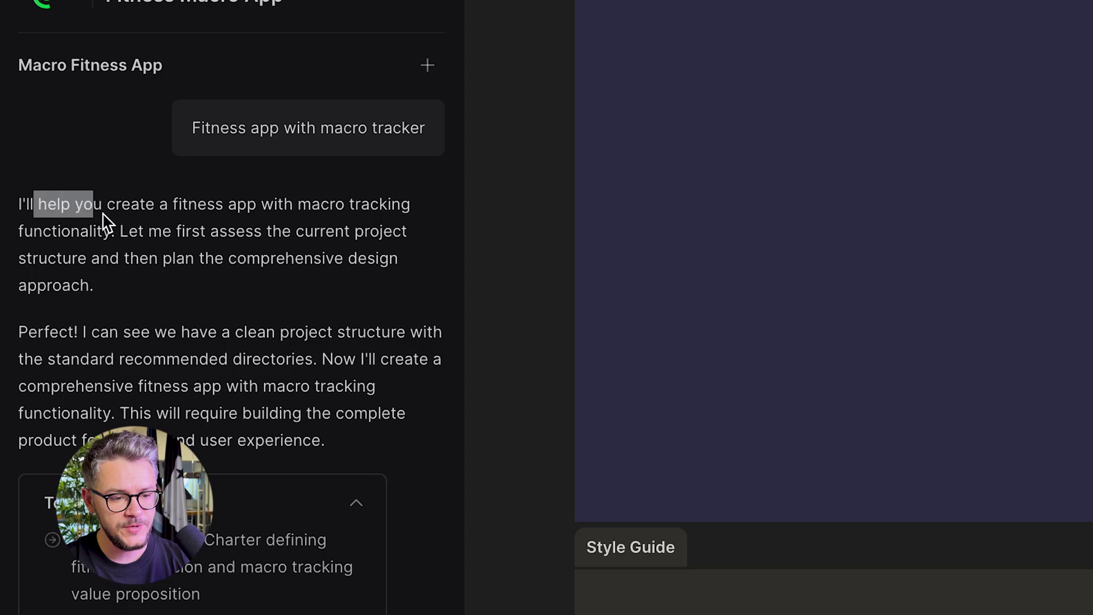
drag(340, 235, 114, 245)
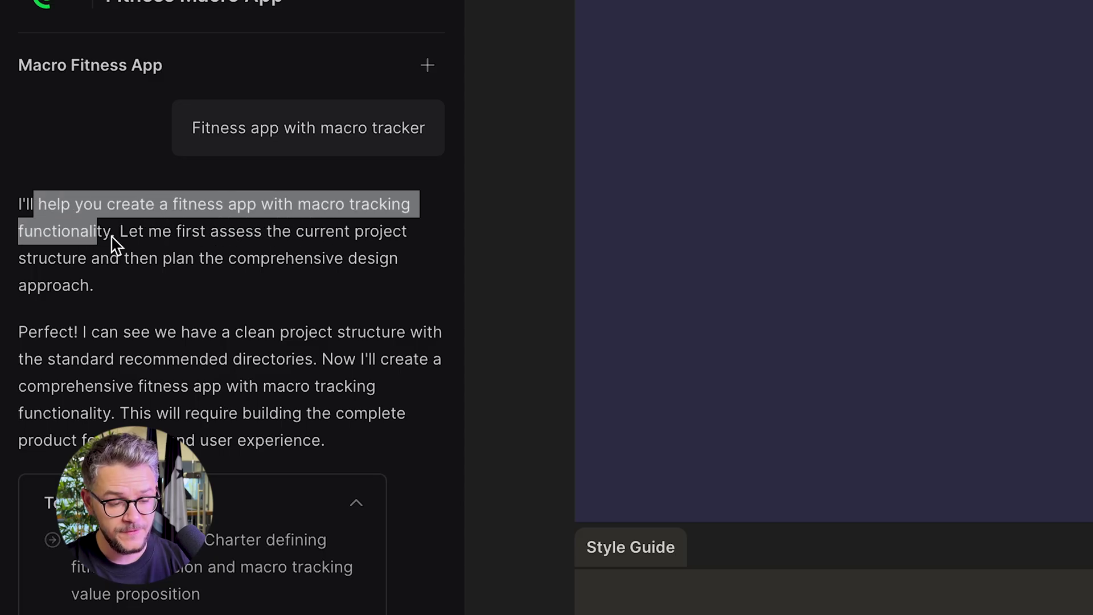
click(139, 244)
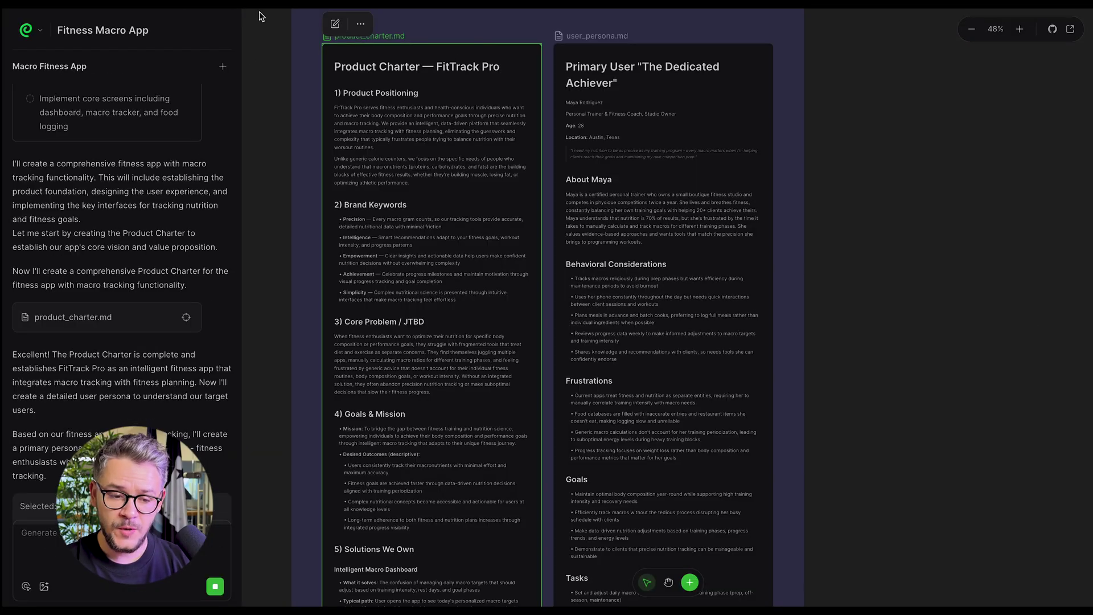
Review the generated PRD and FitTrack Pro user flow on the canvas, then deselect the user flow card
scroll(349, 157, down, 1)
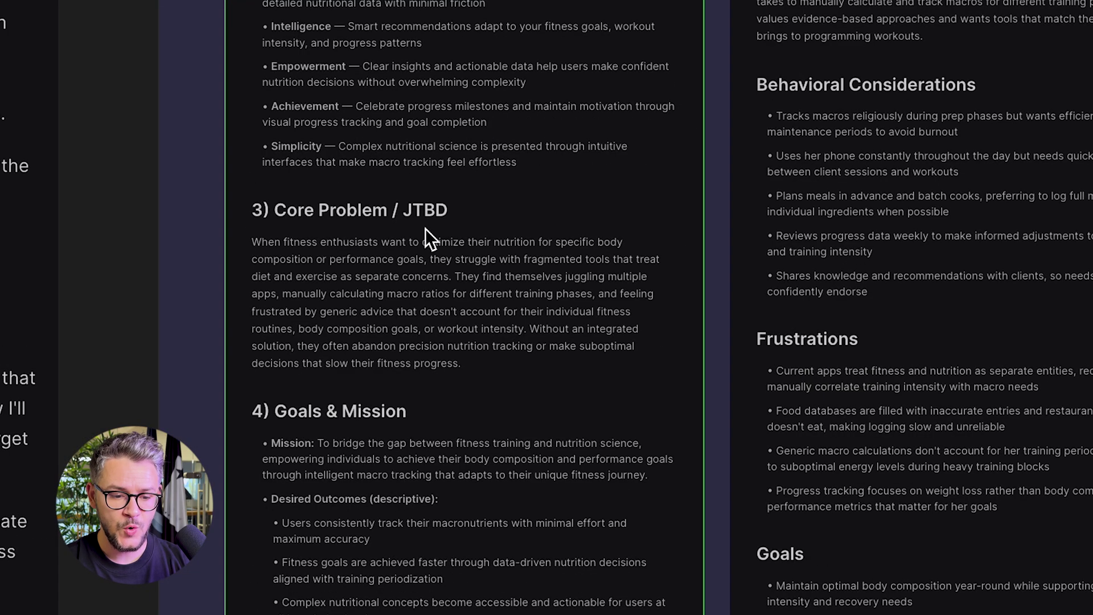
scroll(417, 229, down, 8)
scroll(432, 229, up, 4)
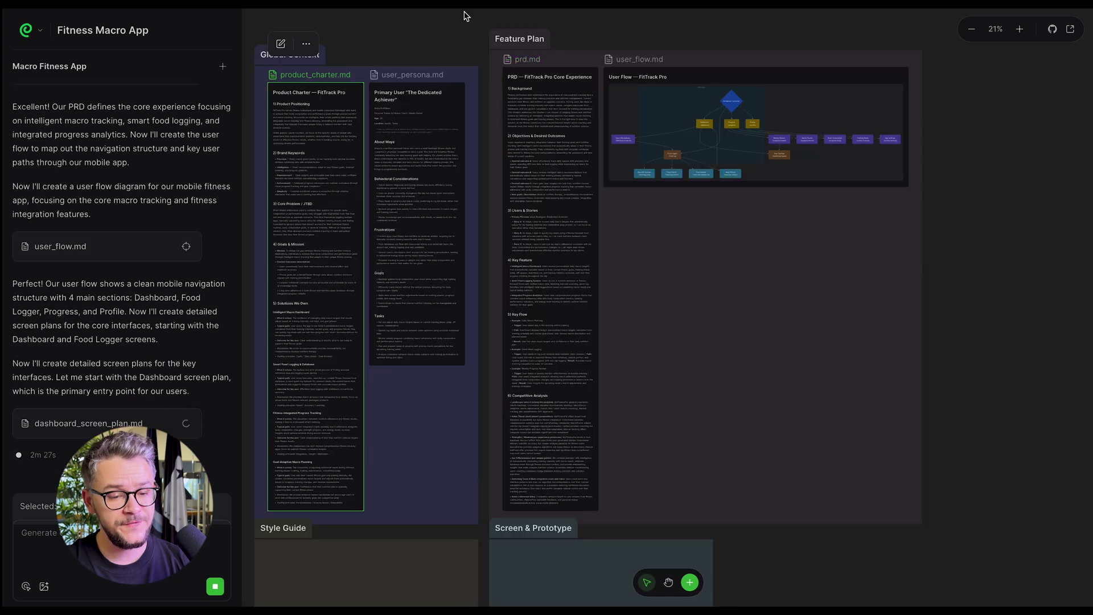
click(520, 59)
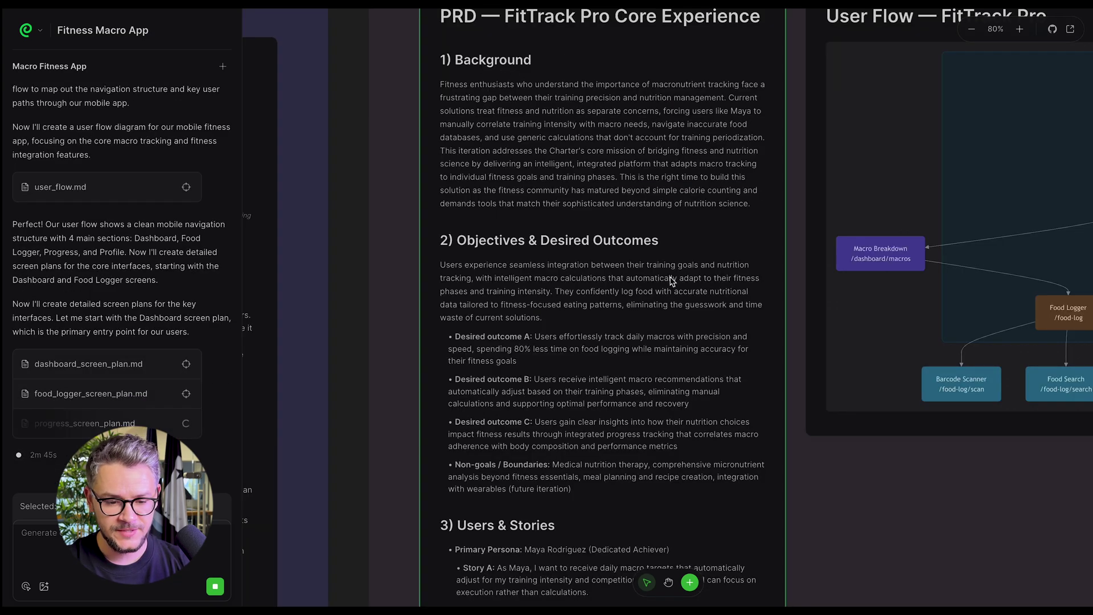
scroll(484, 143, down, 6)
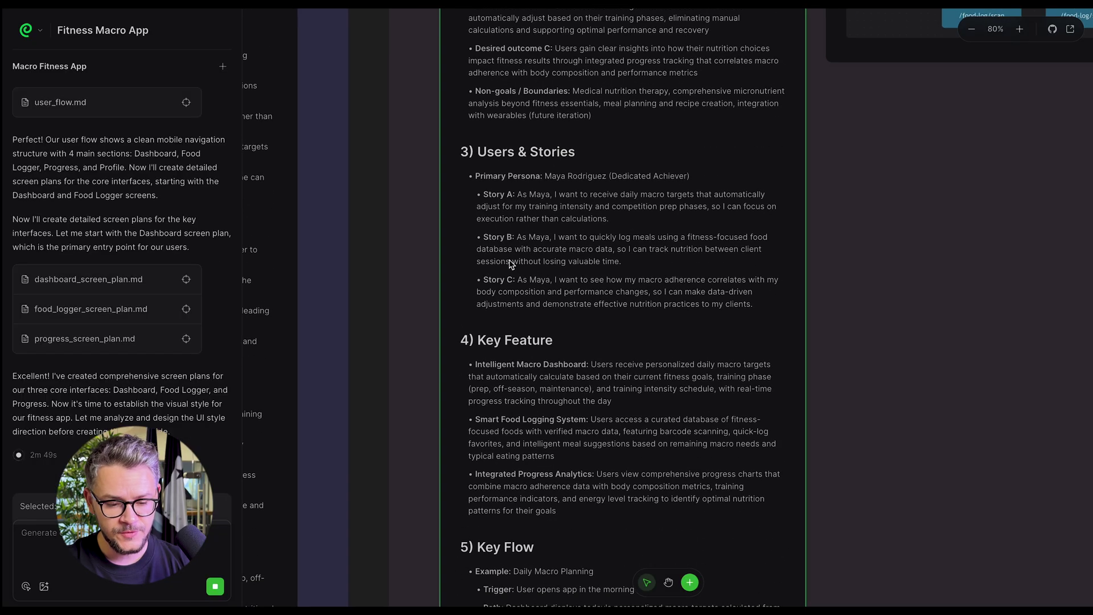
scroll(477, 348, down, 2)
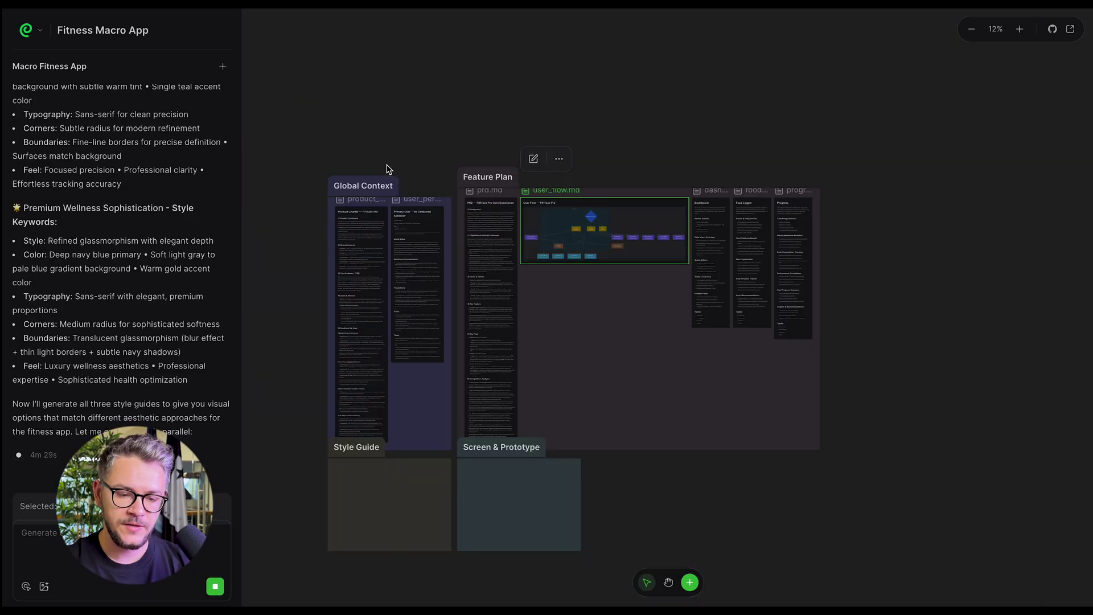
click(930, 182)
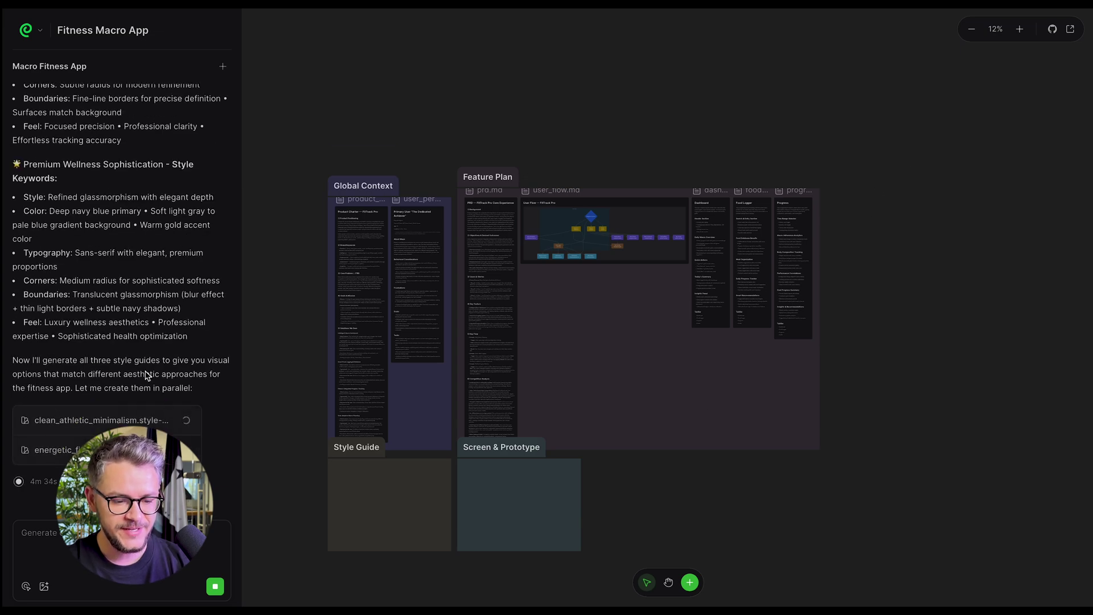
Inspect the Energetic Fitness Performance guide, then pan right to the Clean Athletic Minimalism guide
scroll(288, 415, down, 2)
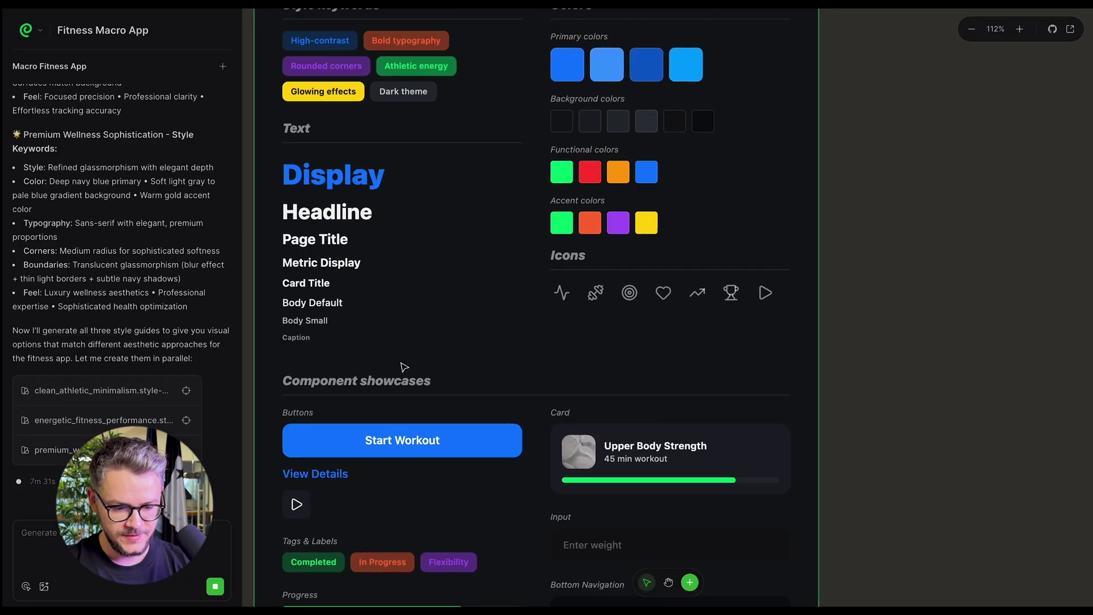
scroll(612, 185, right, 10)
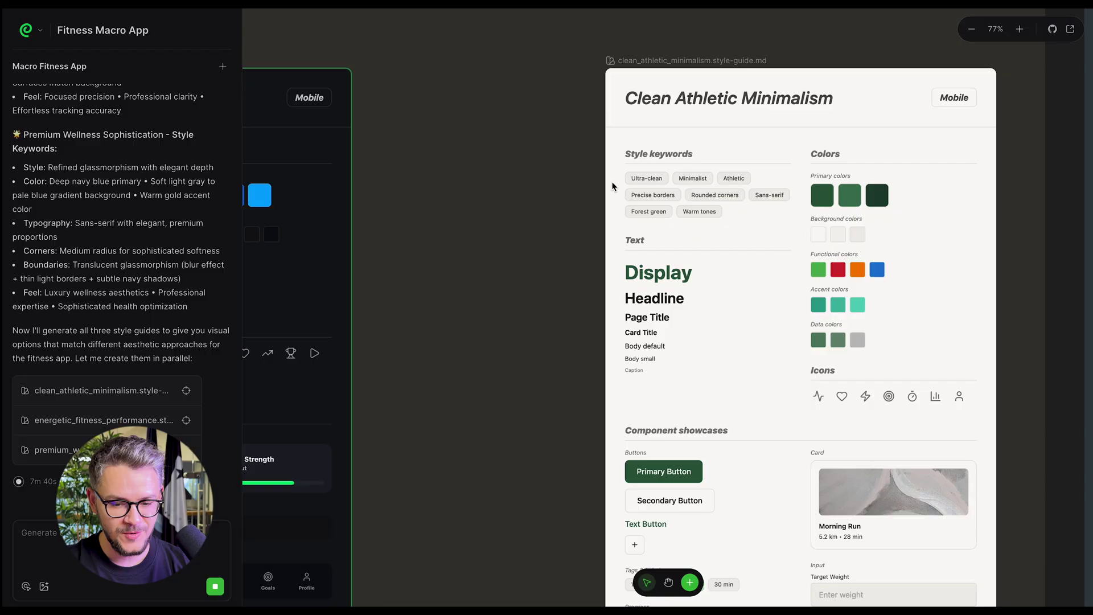
scroll(613, 185, right, 2)
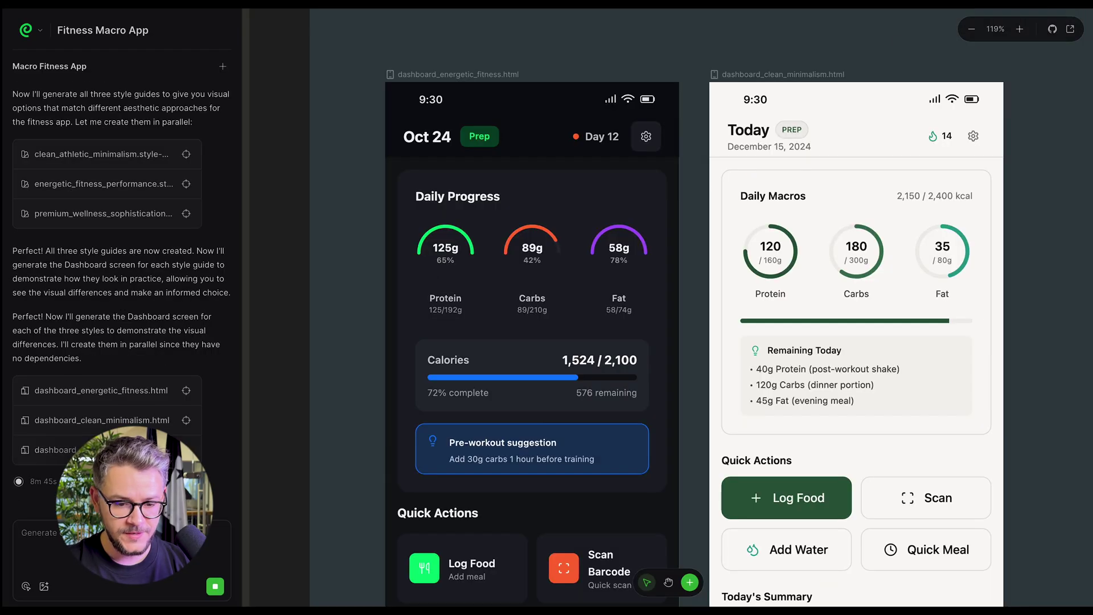
Browse the three Dashboard mockups, select the Scan action, and zoom out to about 13% to show the full canvas
scroll(896, 108, down, 5)
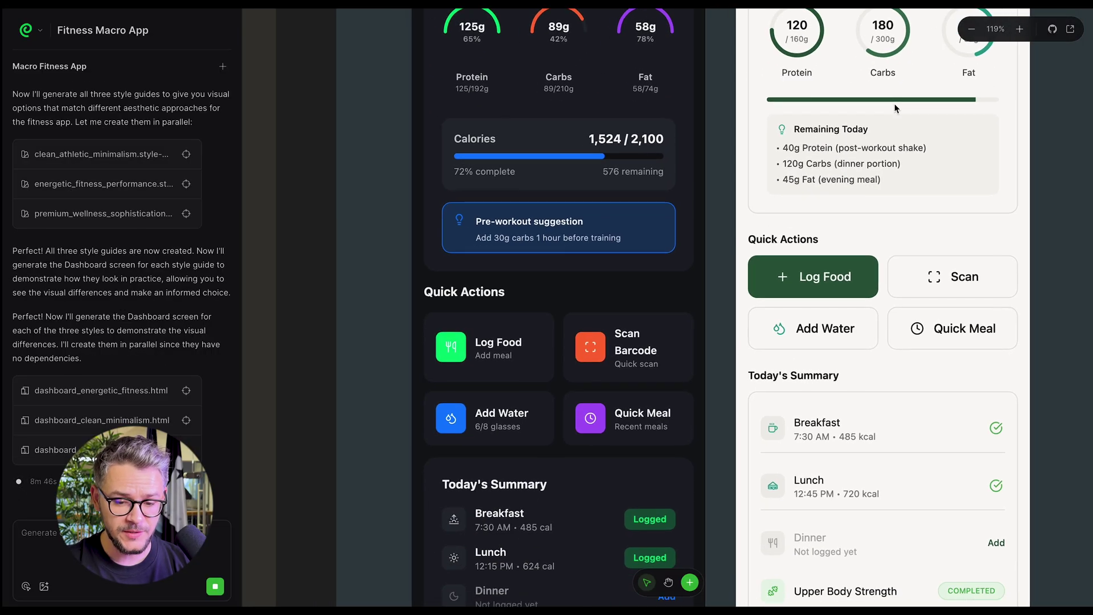
scroll(896, 108, down, 1)
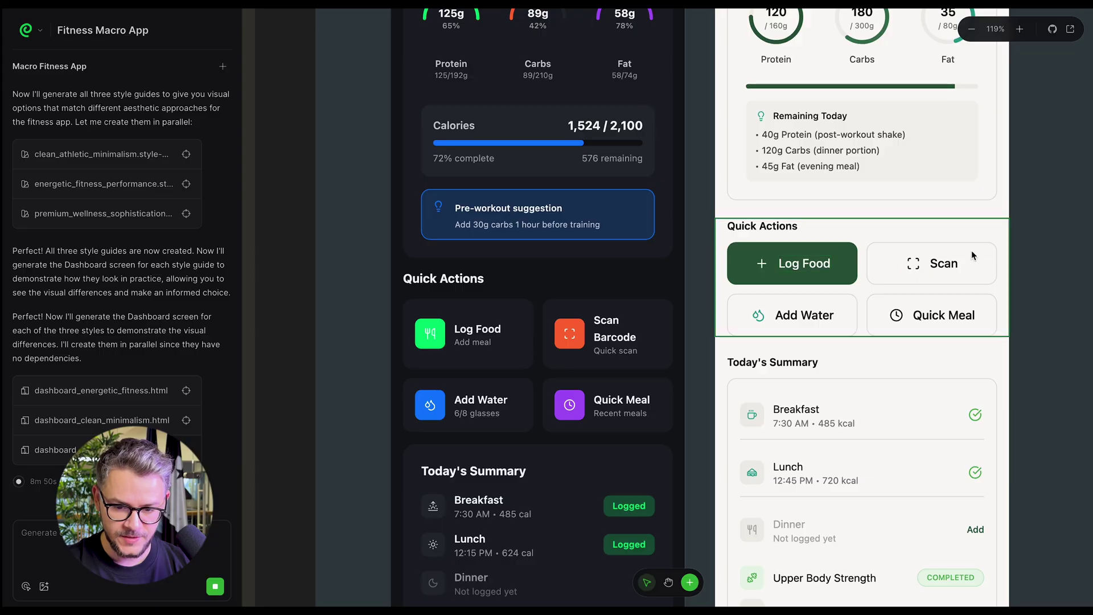
click(926, 268)
scroll(927, 270, right, 2)
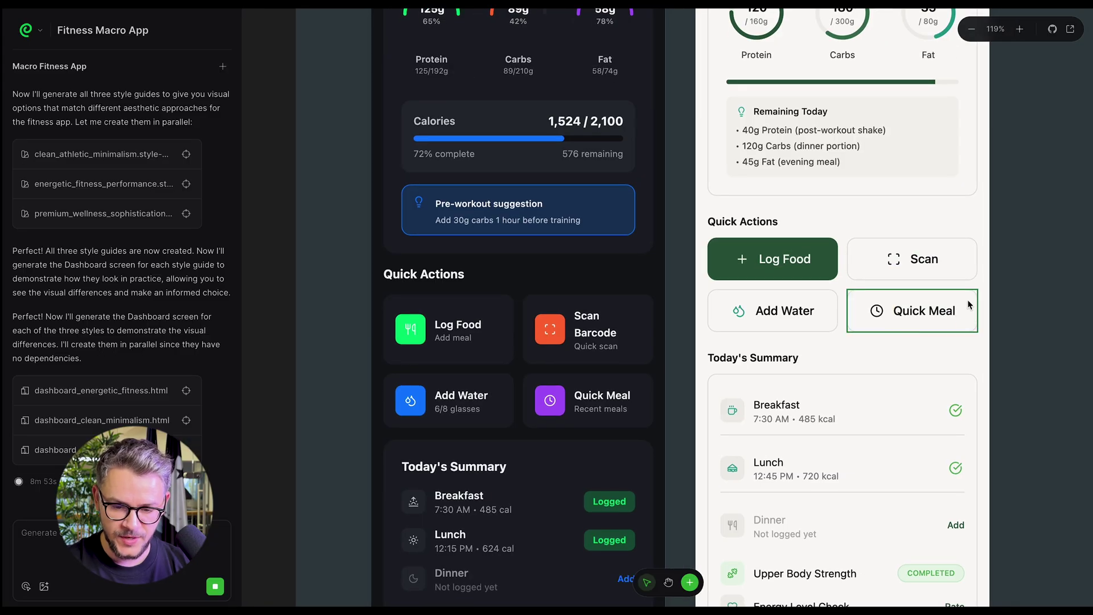
scroll(813, 353, down, 10)
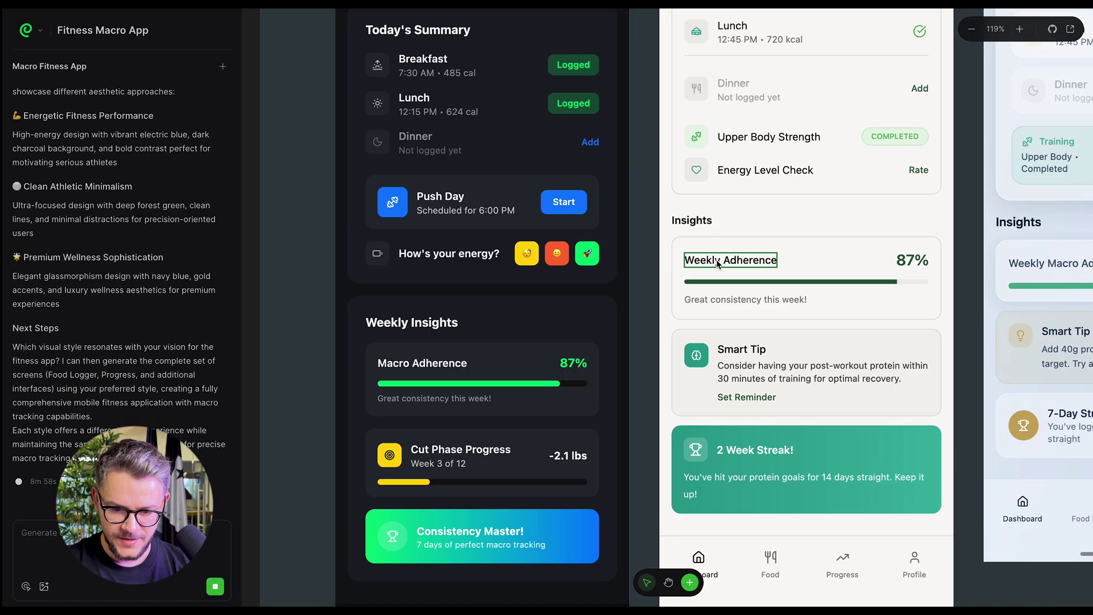
scroll(813, 353, down, 3)
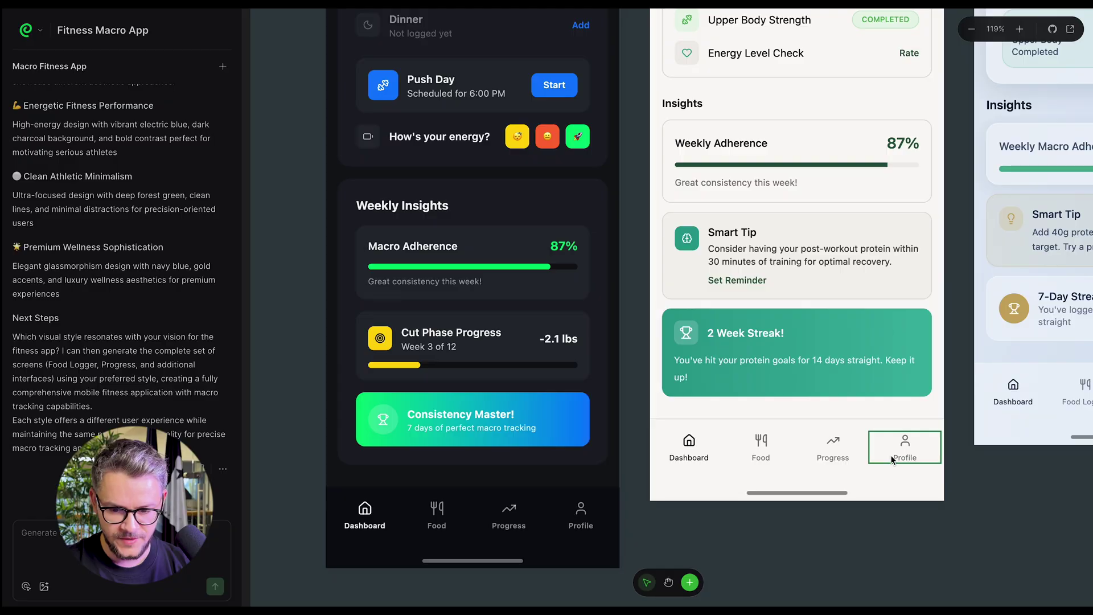
scroll(621, 288, down, 5)
scroll(621, 288, down, 10)
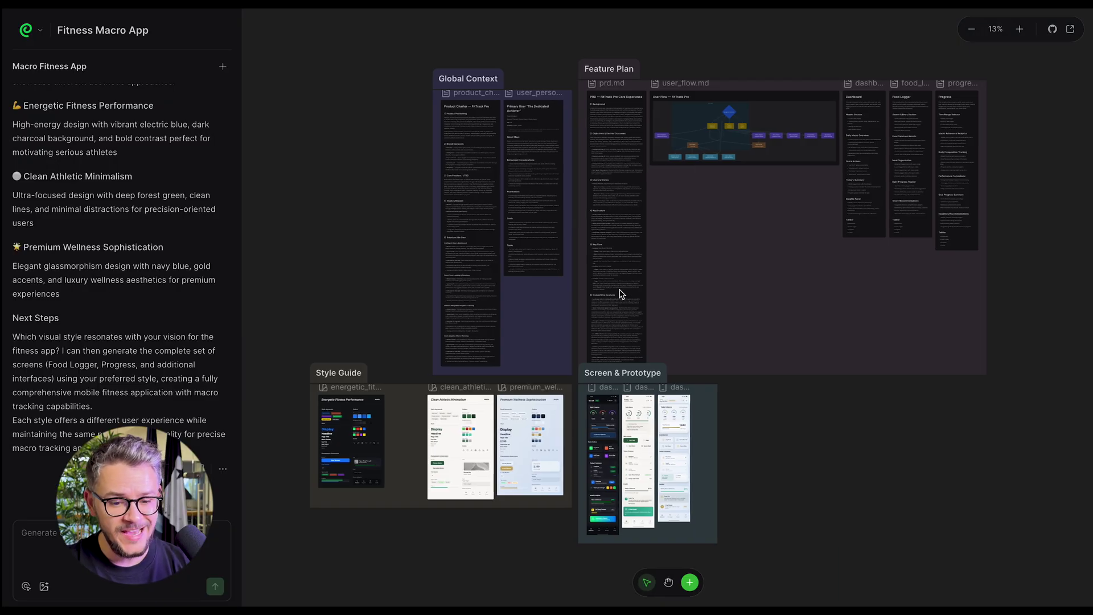
scroll(655, 242, right, 1)
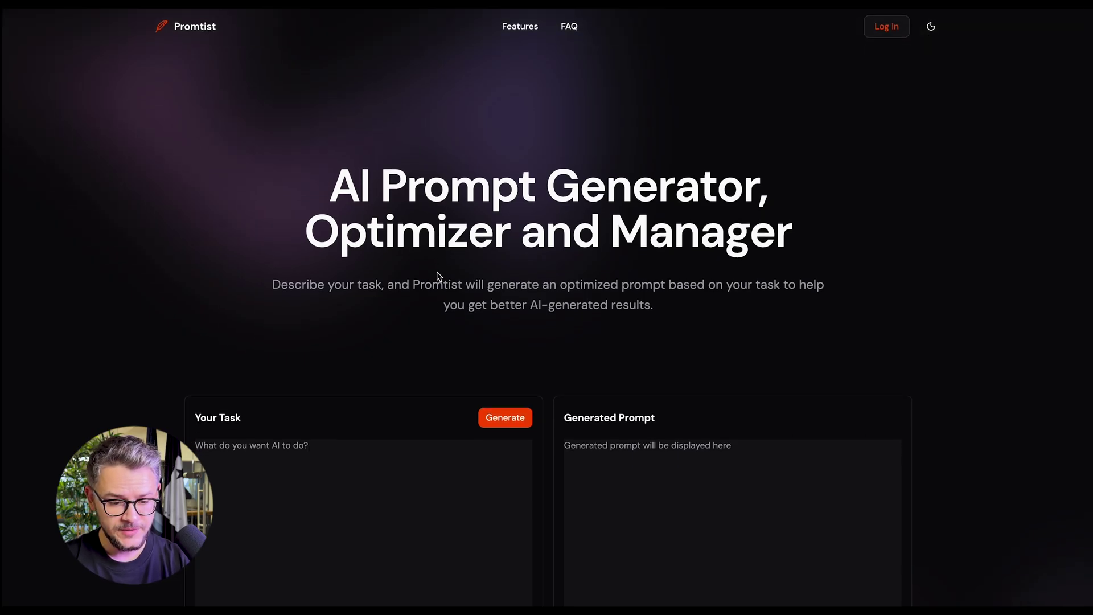
scroll(438, 277, down, 10)
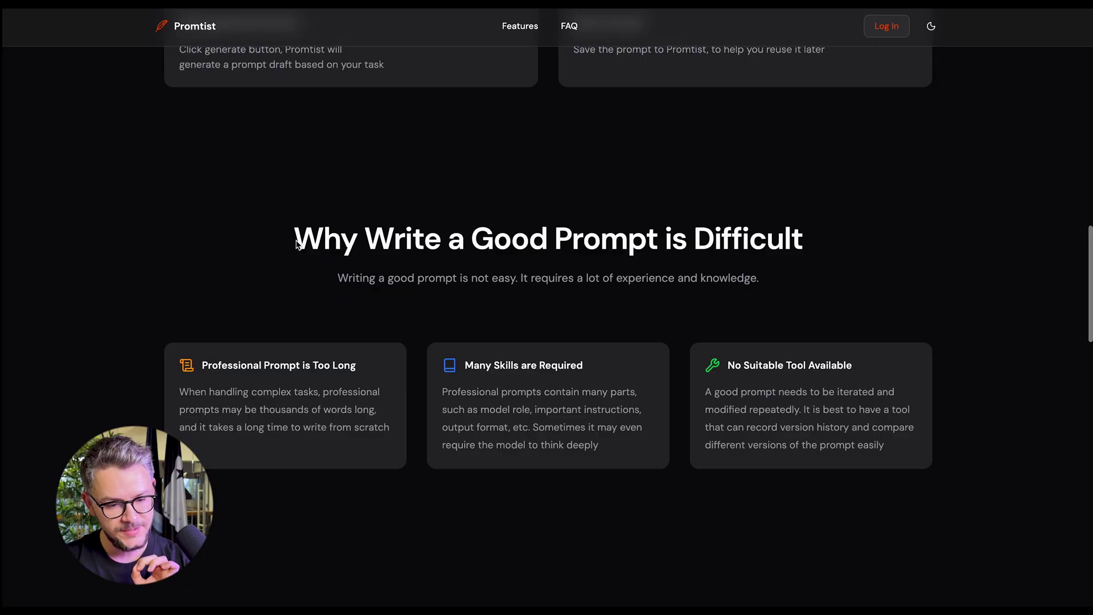
drag(295, 243, 818, 251)
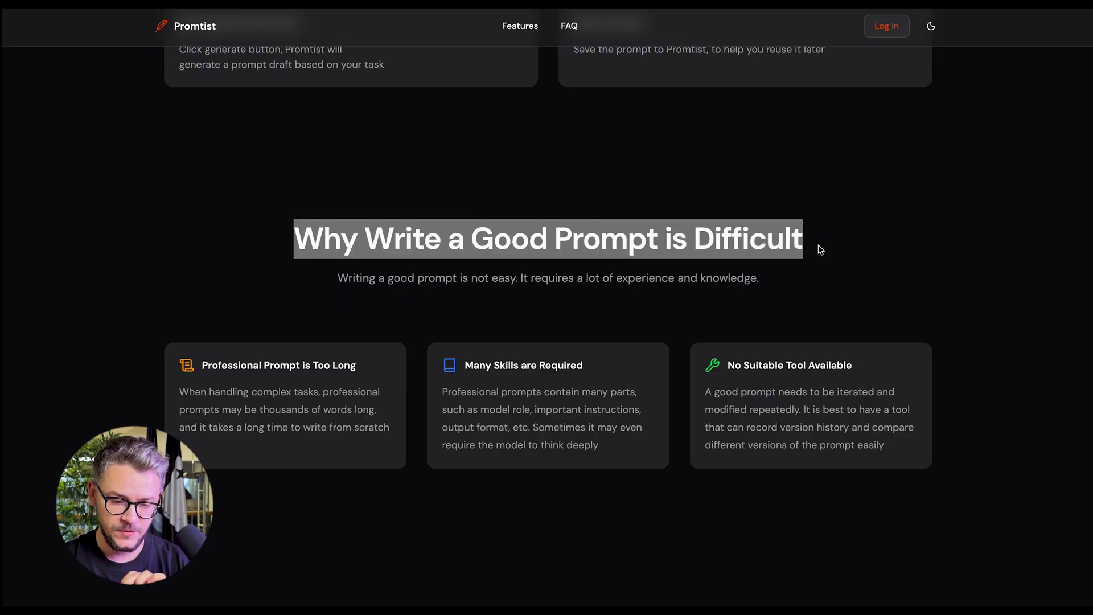
drag(337, 278, 563, 280)
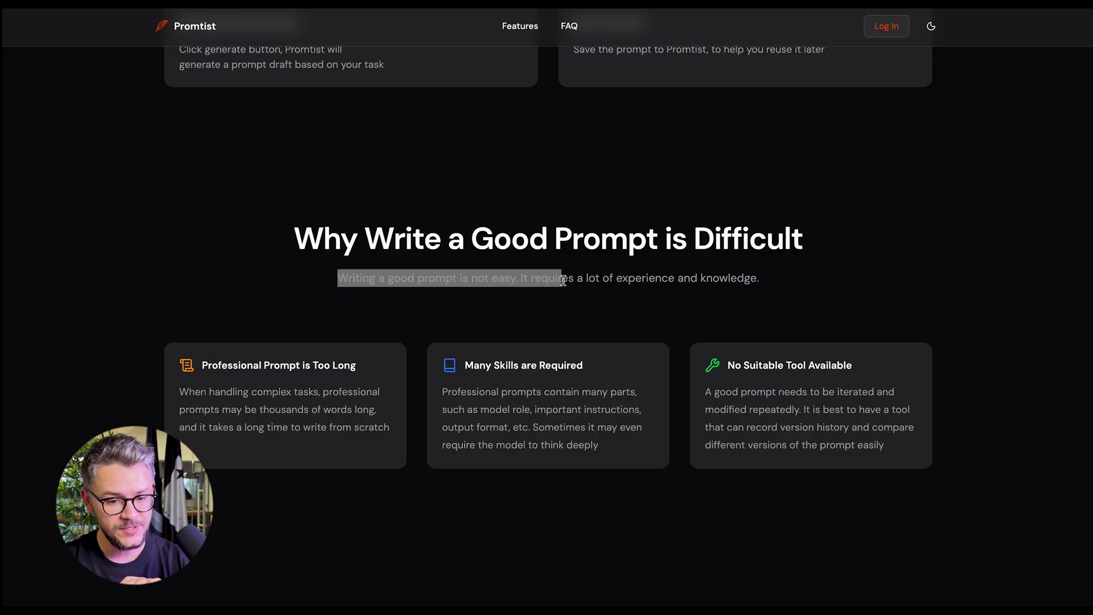
drag(793, 239, 783, 285)
scroll(349, 367, up, 10)
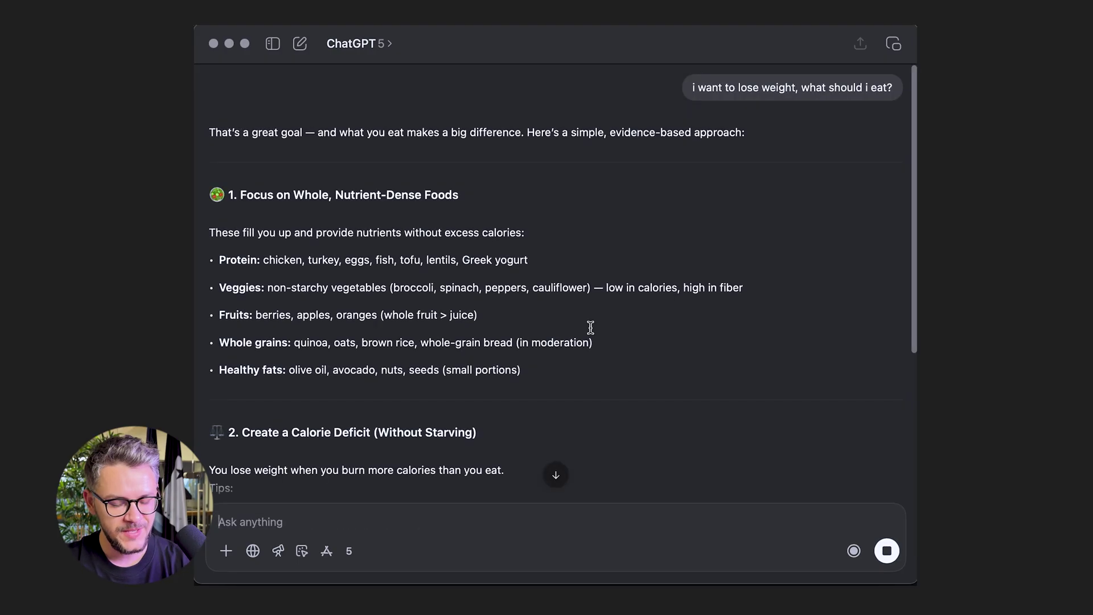
Scroll through ChatGPT's answer about what to eat to lose weight
scroll(380, 261, down, 5)
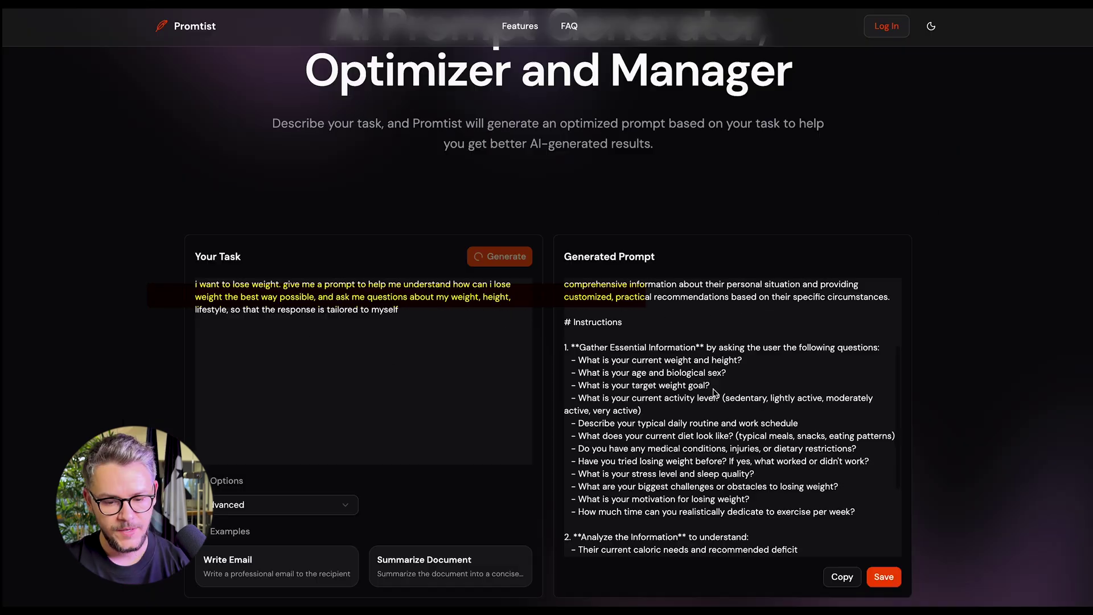
Copy the Promptist-generated weight-loss prompt and send it to ChatGPT
scroll(716, 393, up, 2)
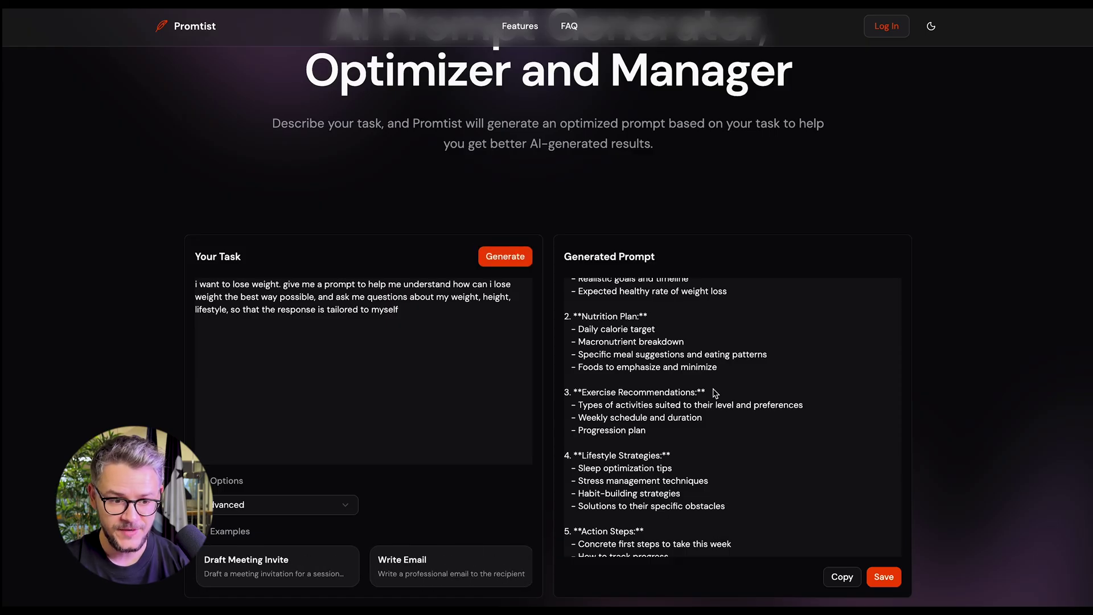
click(843, 577)
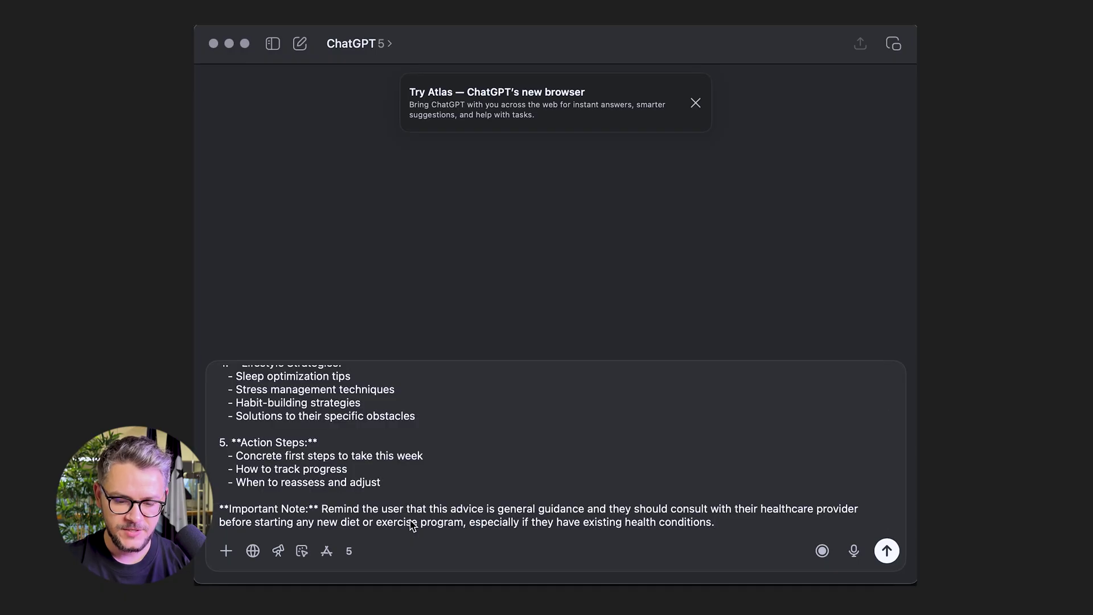
key(Return)
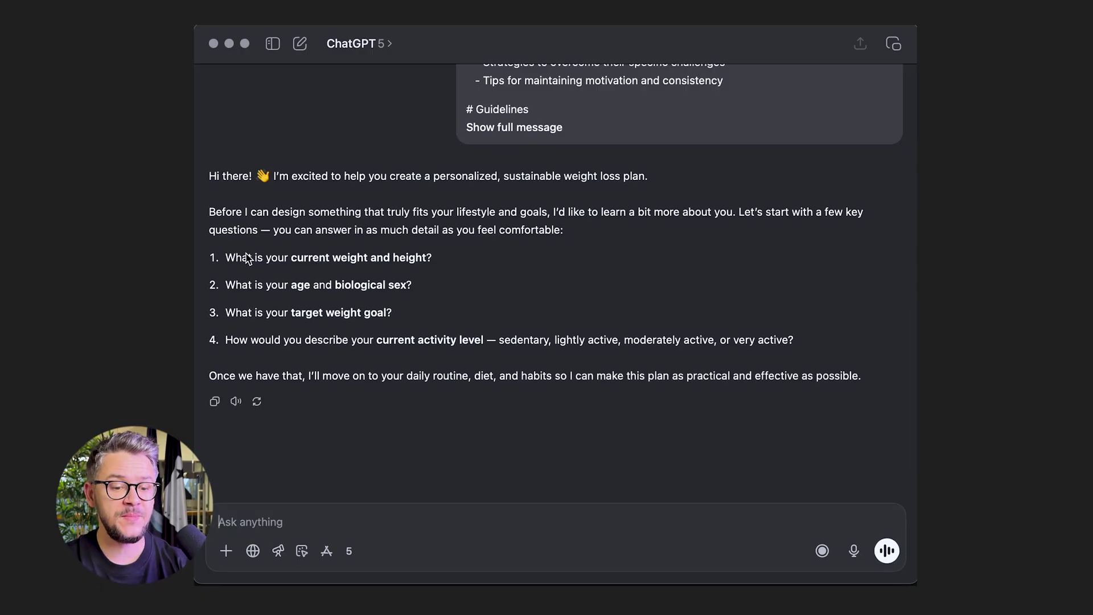
Highlight ChatGPT's first question about weight and height, then clear the selection
drag(247, 257, 511, 258)
click(493, 262)
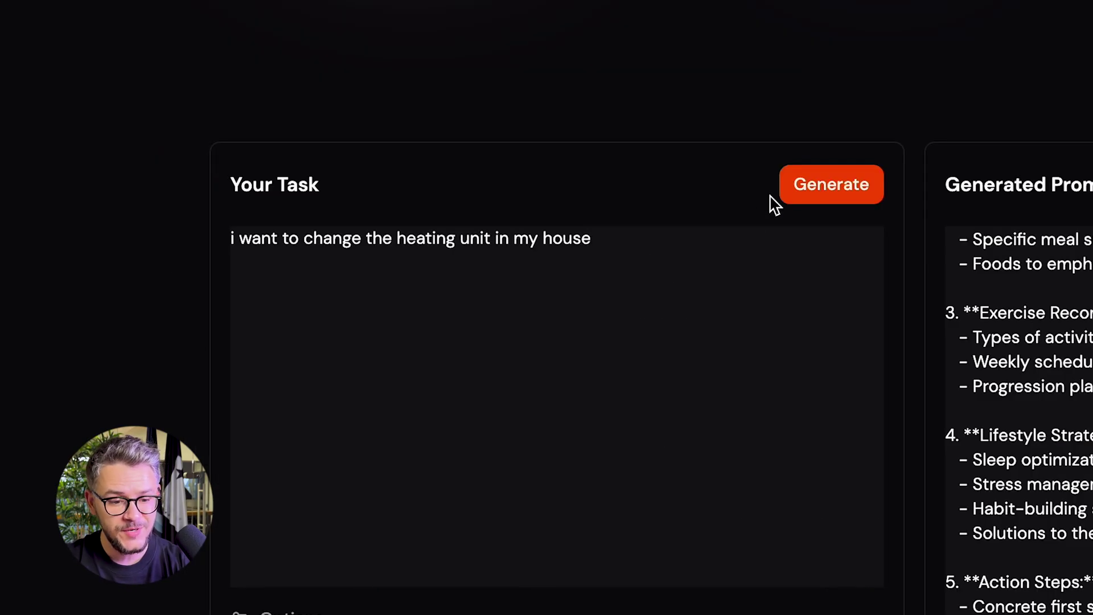
Generate a Promptist prompt from the task of replacing the house's heating unit
click(832, 183)
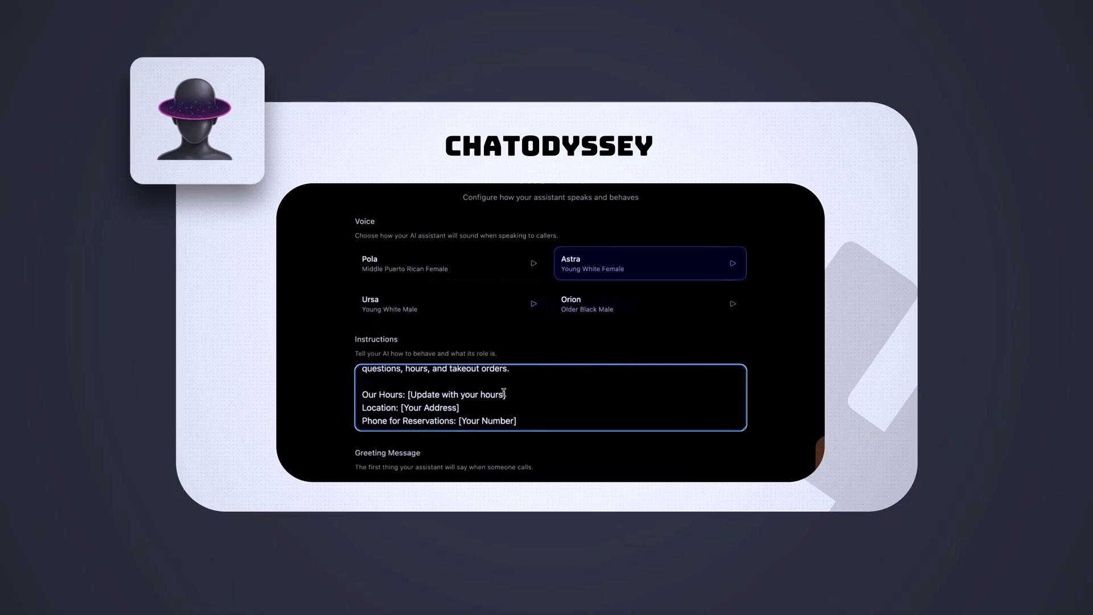
Scroll down through the restaurant instructions in the Create AI Assistant wizard
scroll(503, 393, down, 1)
scroll(512, 403, down, 4)
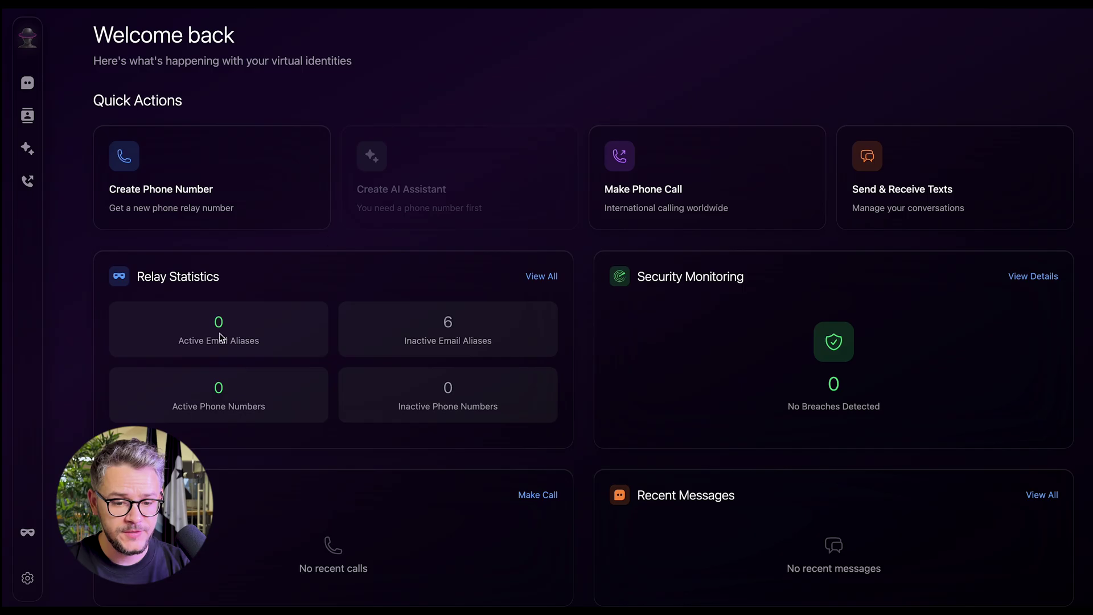
Create a new phone relay number in the United States, assigned at random
click(153, 194)
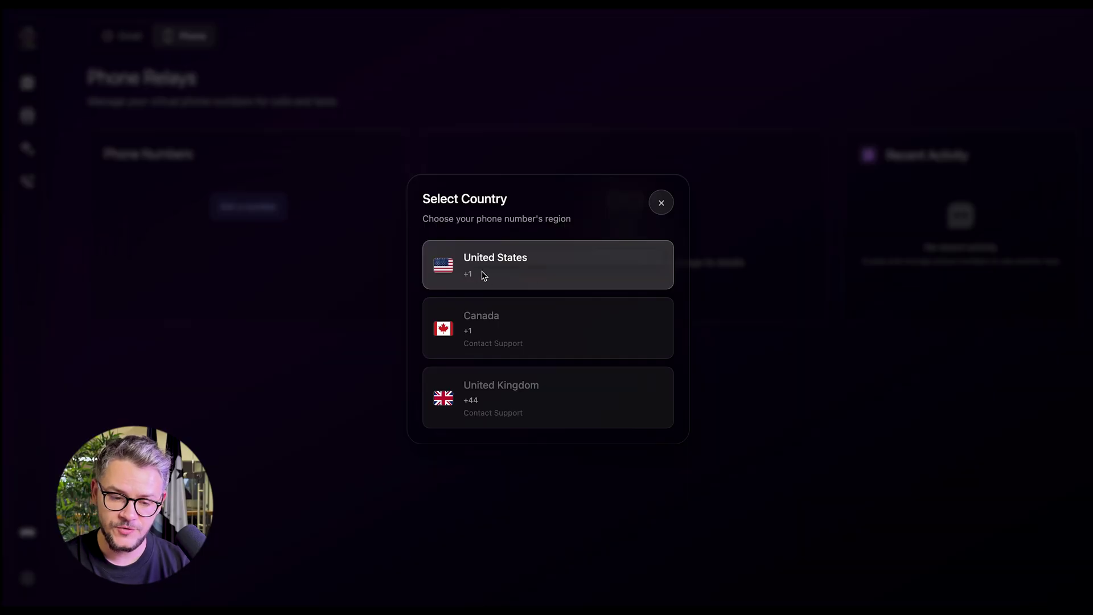
click(483, 275)
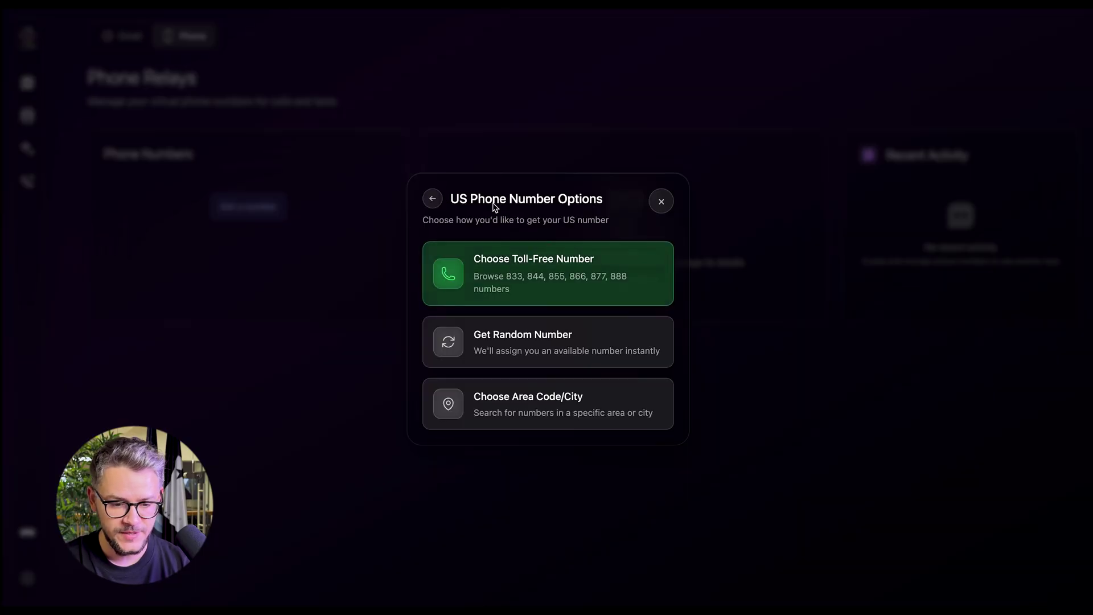
click(537, 336)
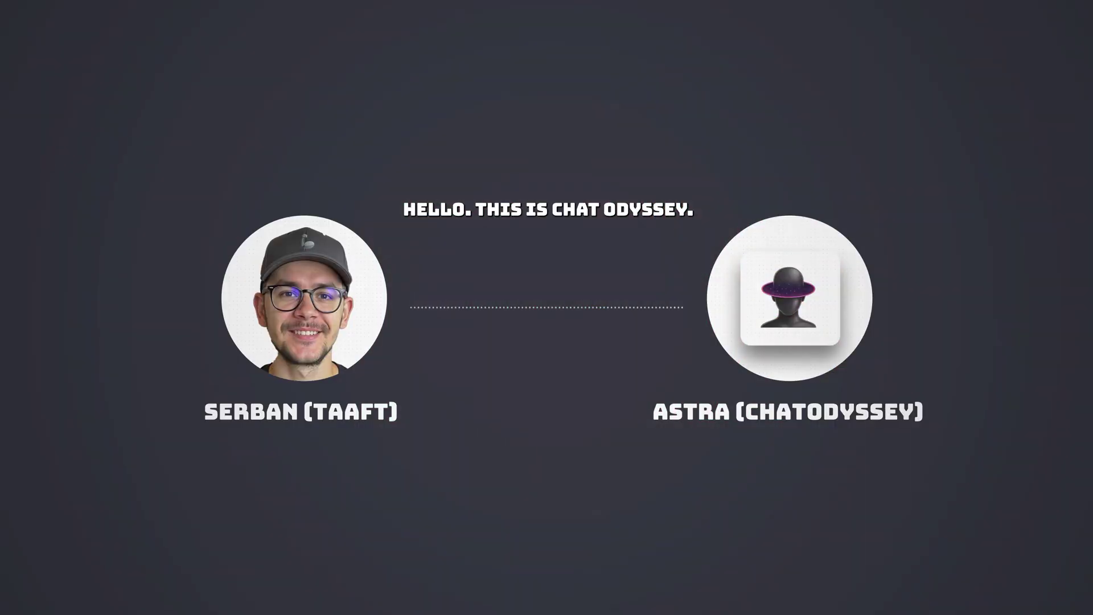